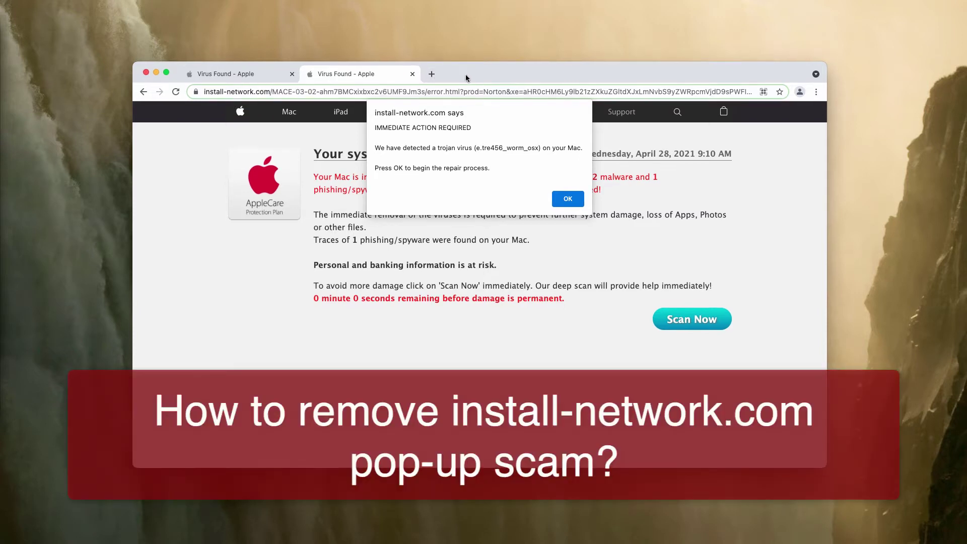
- Dismiss the install-network.com alert on the second fake virus tab, revealing the '3 viruses' page
{"action": "left_click", "coordinate": [241, 78]}
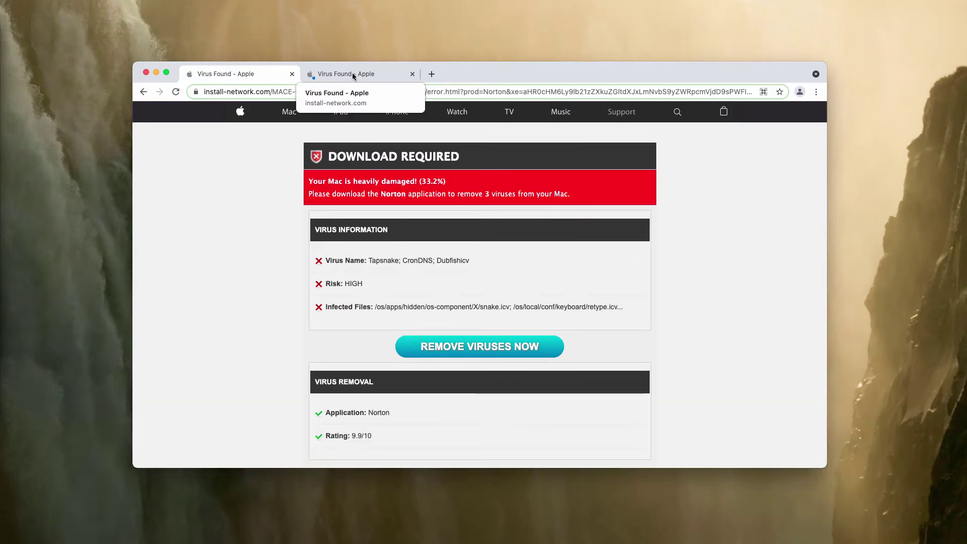
{"action": "left_click", "coordinate": [352, 73]}
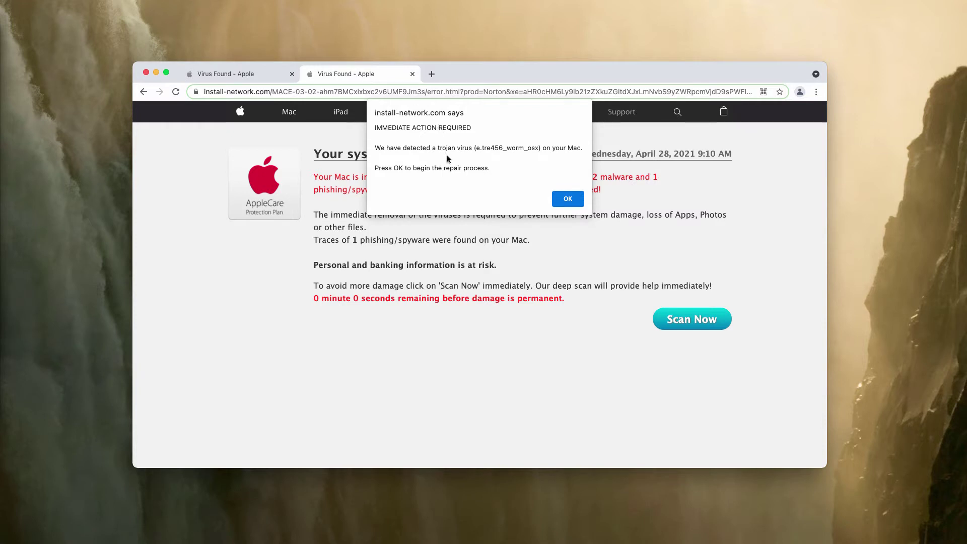
{"action": "left_click", "coordinate": [567, 198]}
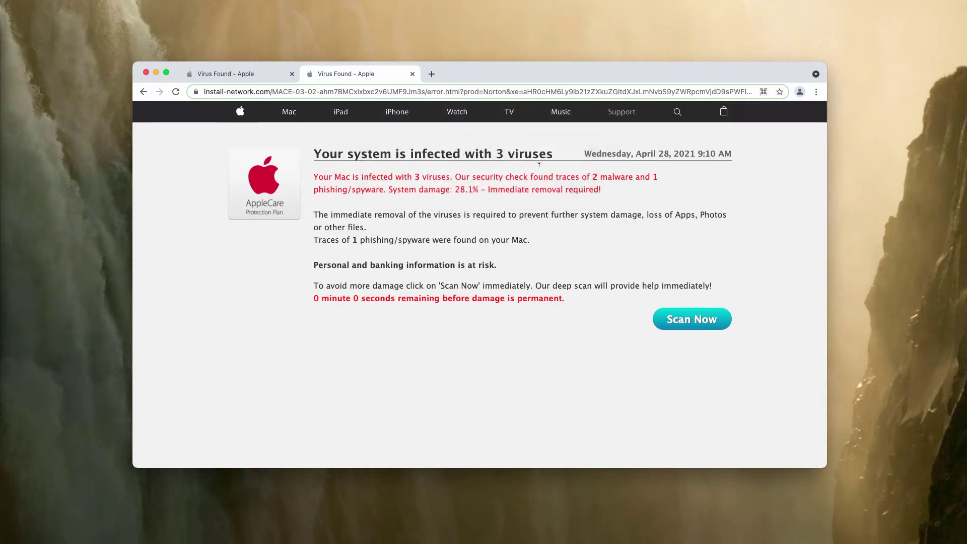
{"action": "scroll", "coordinate": [370, 222], "scroll_direction": "down", "scroll_amount": 1}
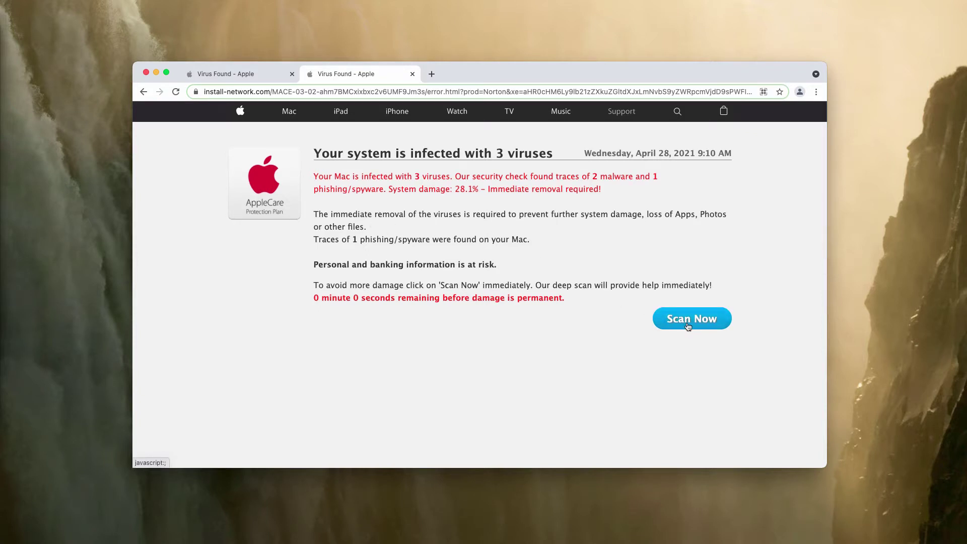
{"action": "scroll", "coordinate": [170, 181], "scroll_direction": "down", "scroll_amount": 1}
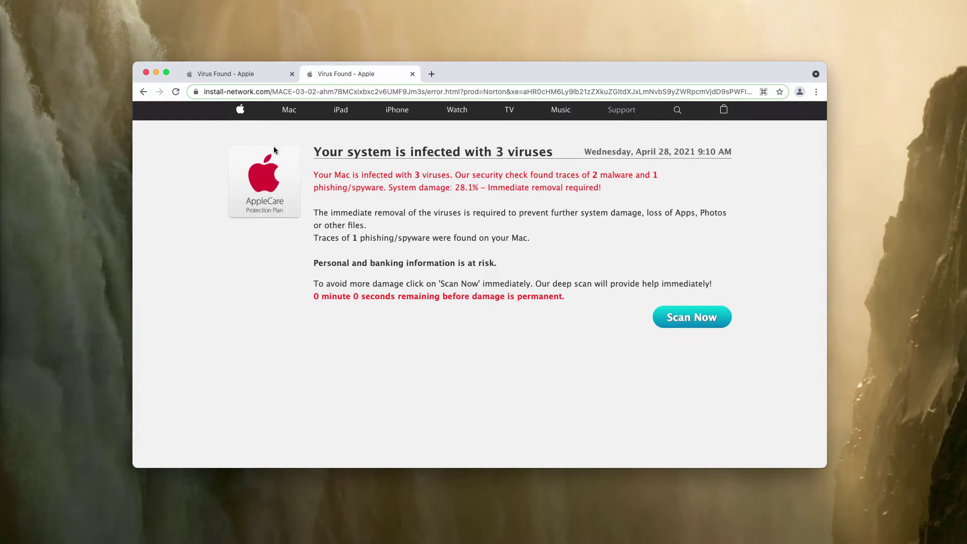
{"action": "scroll", "coordinate": [268, 204], "scroll_direction": "up", "scroll_amount": 1}
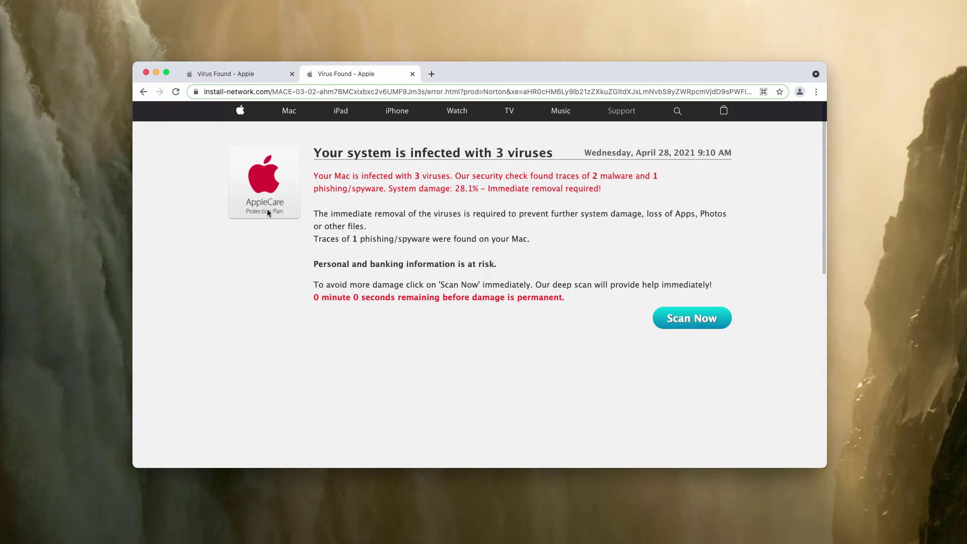
{"action": "scroll", "coordinate": [271, 212], "scroll_direction": "down", "scroll_amount": 1}
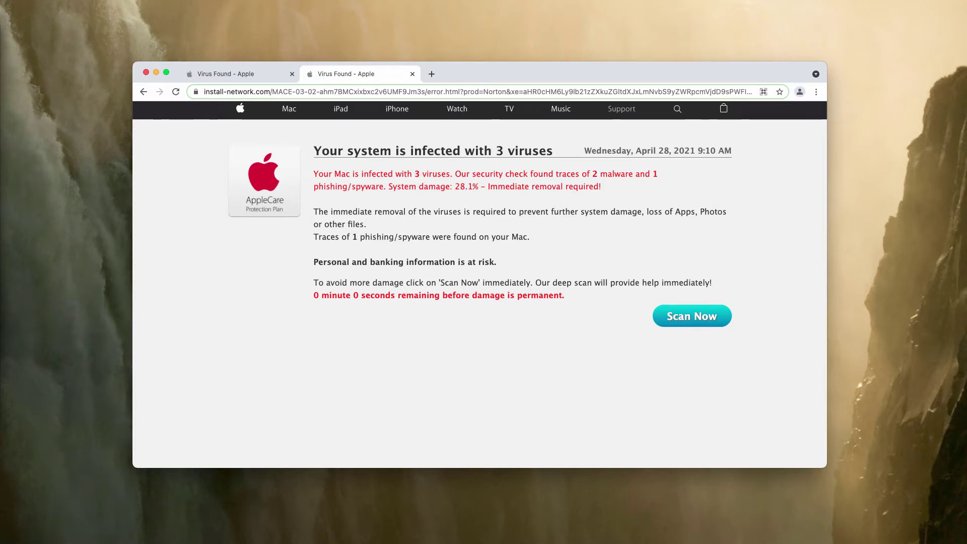
- Start the fake virus scan with the scam page's Scan Now button
{"action": "left_click", "coordinate": [692, 316]}
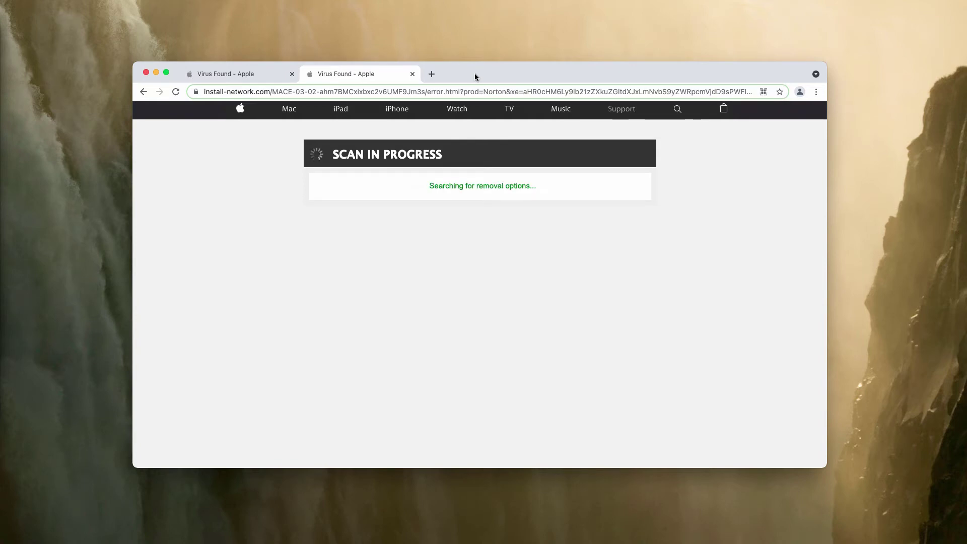
- Inspect the full address of the DOWNLOAD REQUIRED scam tab
{"action": "left_click", "coordinate": [266, 76]}
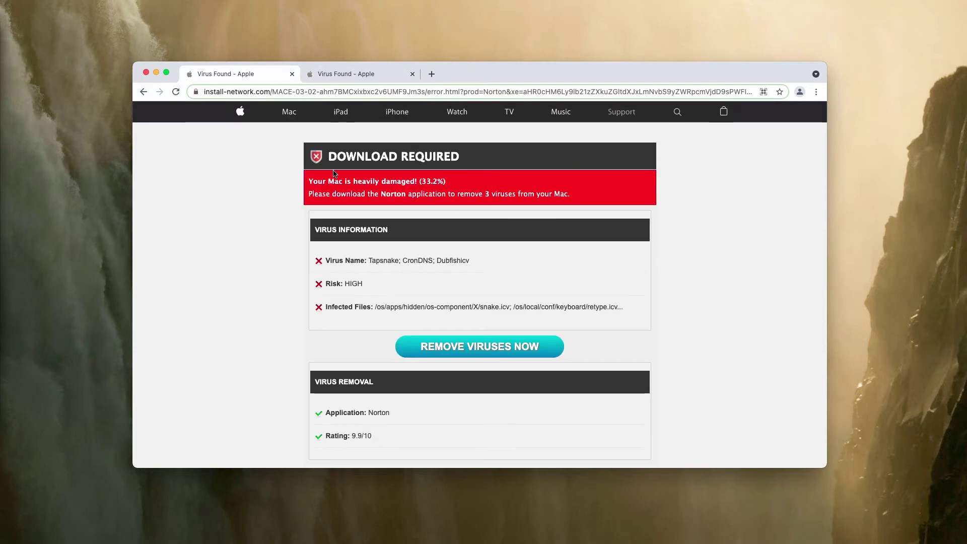
{"action": "left_click", "coordinate": [266, 92]}
{"action": "left_click", "coordinate": [340, 92]}
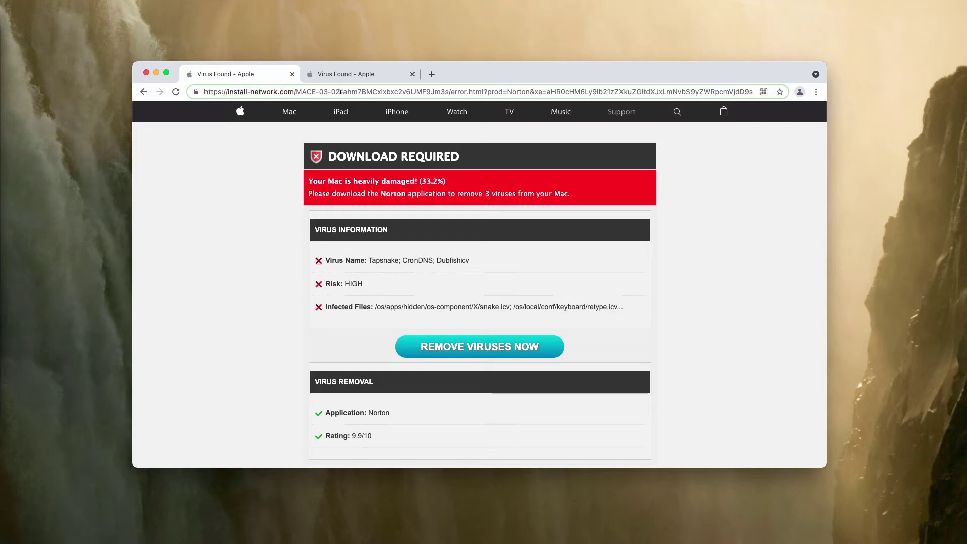
- Close both Virus Found scam tabs, choosing Leave in each 'Leave site?' dialog
{"action": "left_click", "coordinate": [406, 74]}
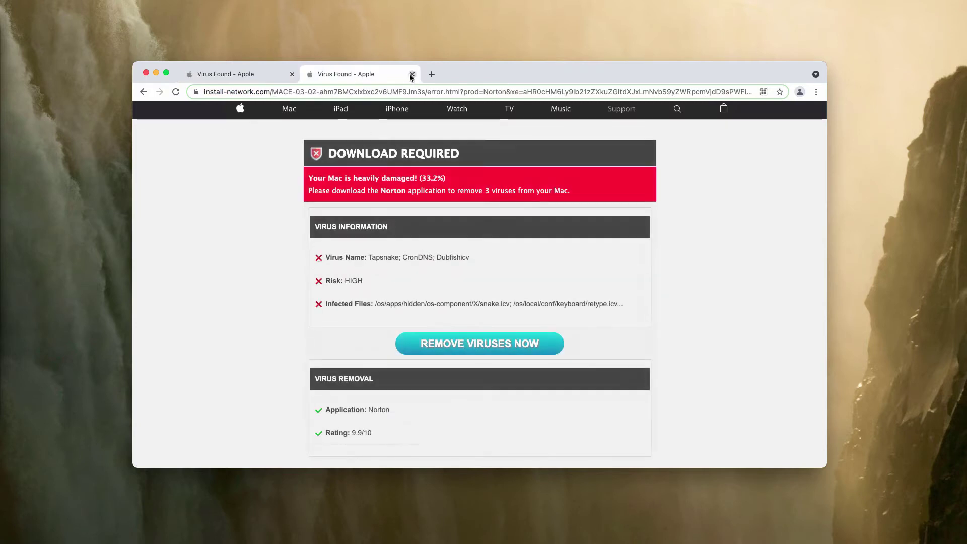
{"action": "left_click", "coordinate": [412, 76]}
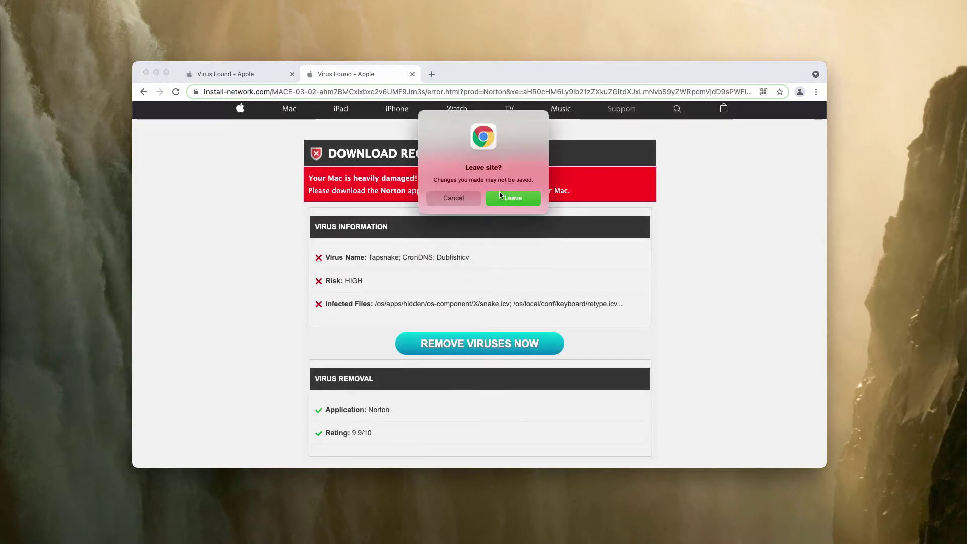
{"action": "key", "text": "Return"}
{"action": "left_click", "coordinate": [311, 74]}
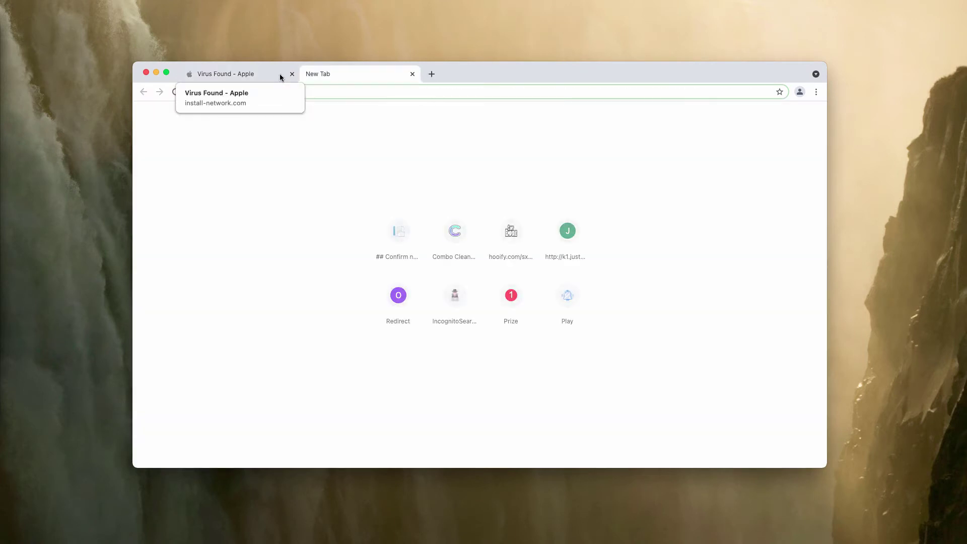
{"action": "left_click", "coordinate": [260, 75]}
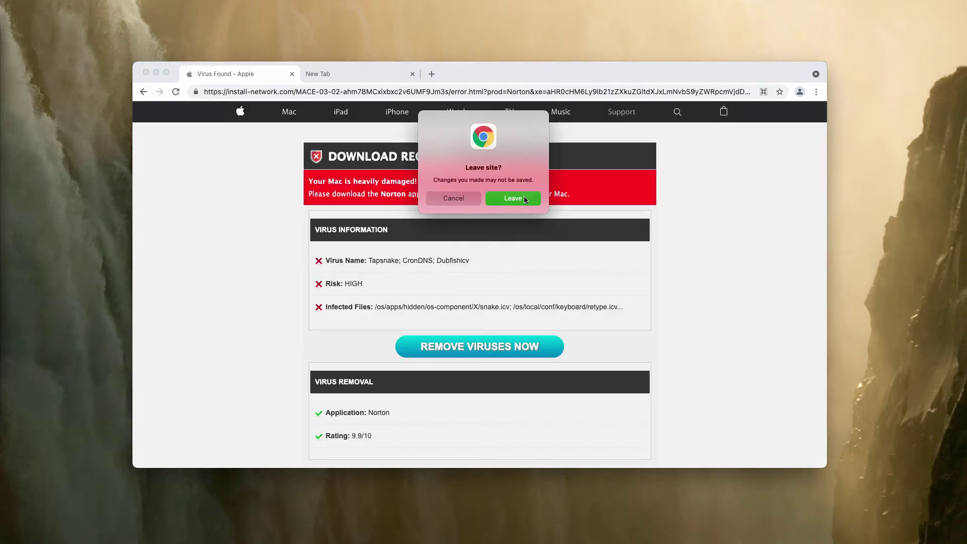
{"action": "left_click", "coordinate": [524, 198]}
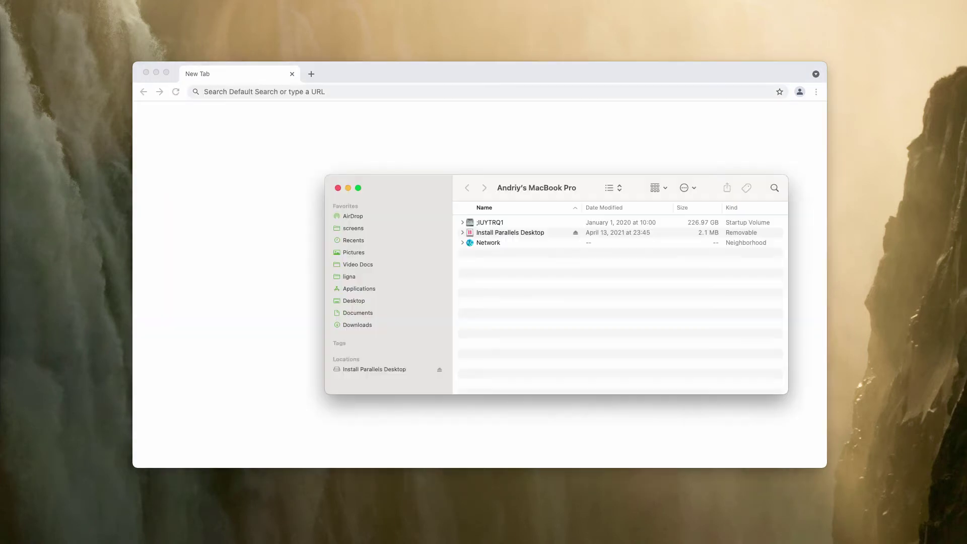
- Browse the Applications folder in Finder and select Combo Cleaner.app
{"action": "left_click", "coordinate": [360, 289]}
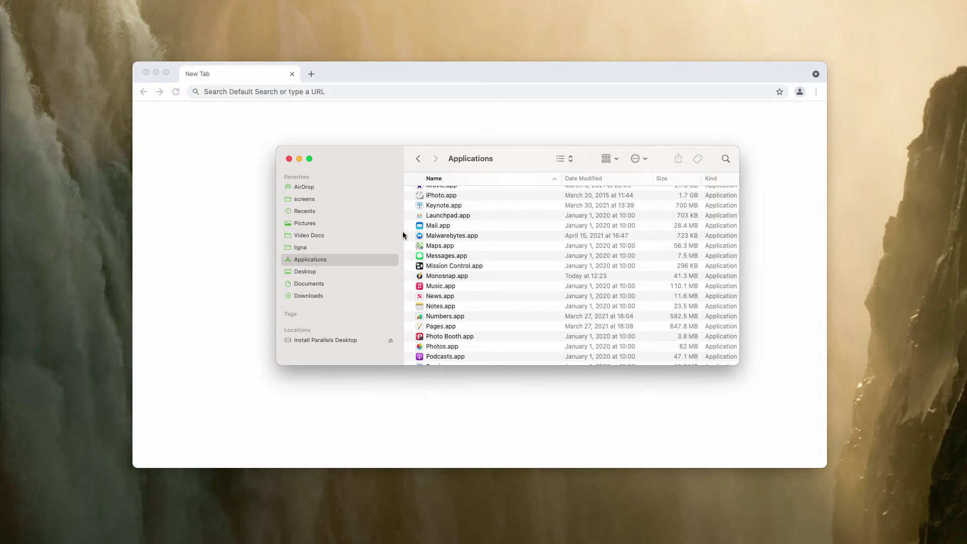
{"action": "scroll", "coordinate": [445, 275], "scroll_direction": "up", "scroll_amount": 10}
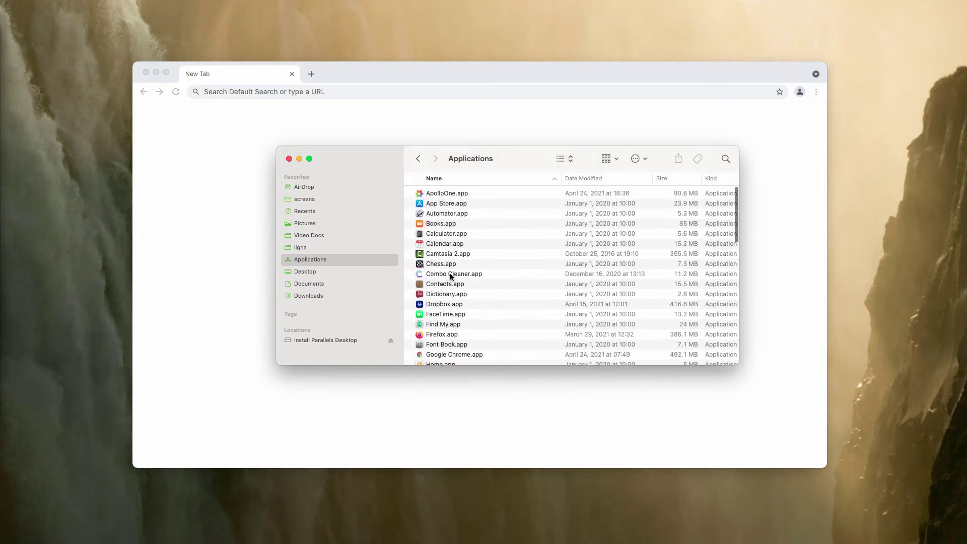
{"action": "left_click", "coordinate": [450, 273]}
{"action": "scroll", "coordinate": [449, 274], "scroll_direction": "down", "scroll_amount": 5}
{"action": "scroll", "coordinate": [449, 274], "scroll_direction": "down", "scroll_amount": 5}
{"action": "scroll", "coordinate": [450, 274], "scroll_direction": "down", "scroll_amount": 5}
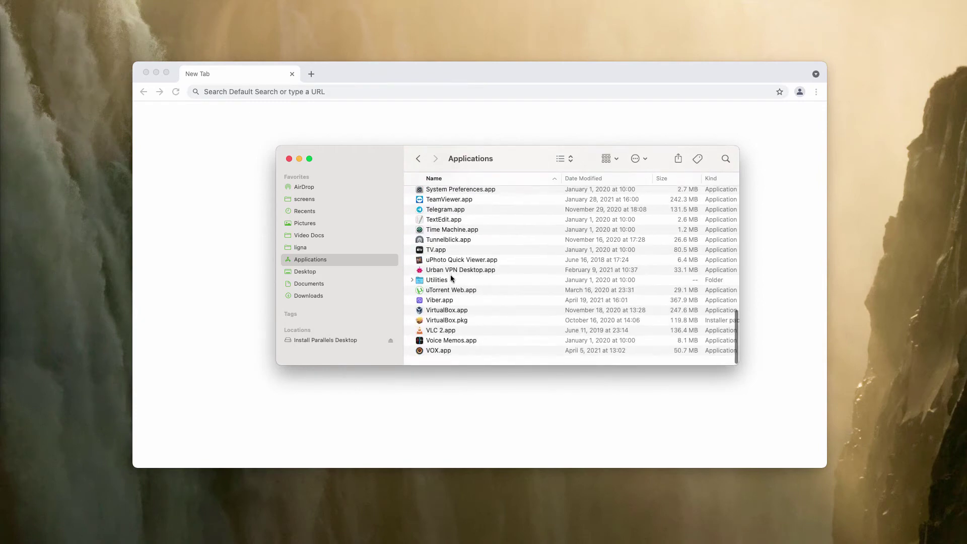
{"action": "scroll", "coordinate": [450, 280], "scroll_direction": "up", "scroll_amount": 5}
{"action": "scroll", "coordinate": [451, 282], "scroll_direction": "up", "scroll_amount": 5}
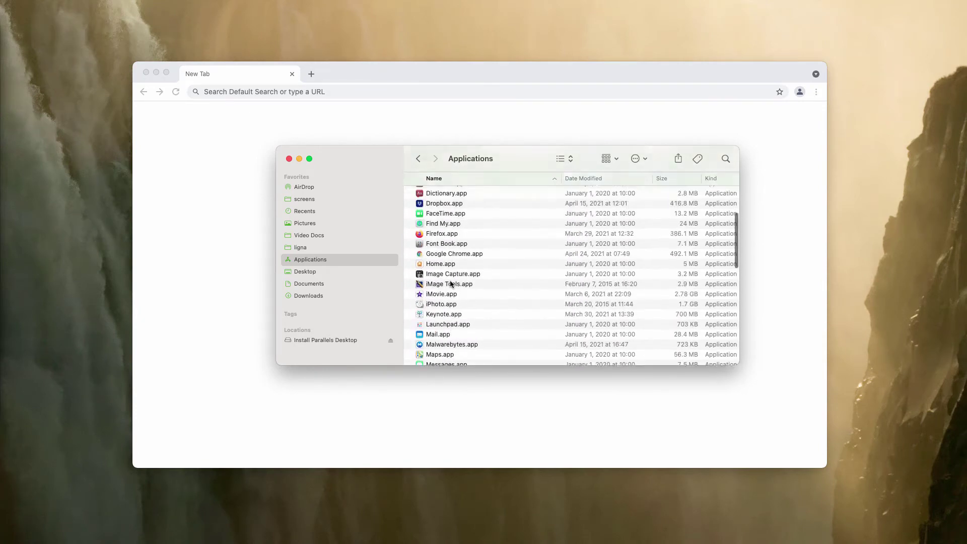
{"action": "scroll", "coordinate": [451, 284], "scroll_direction": "up", "scroll_amount": 5}
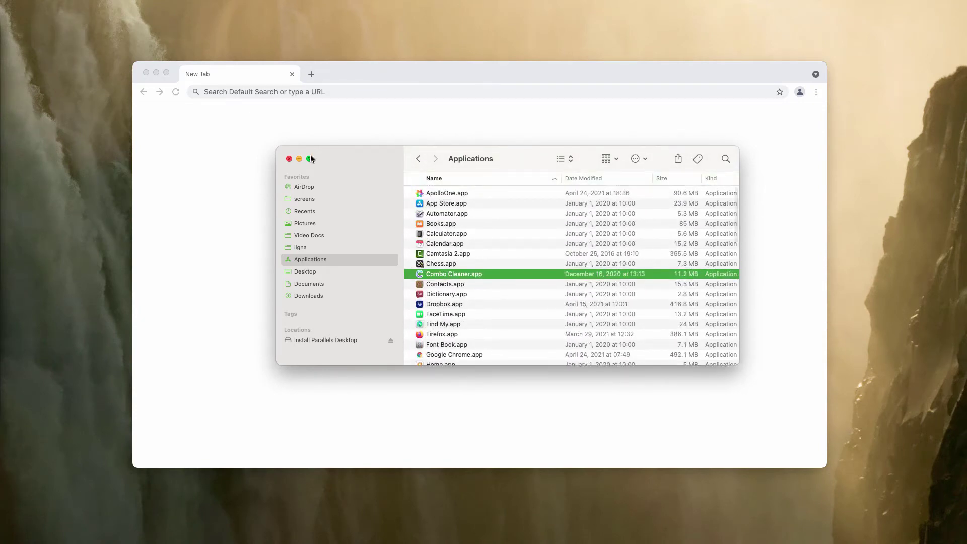
- Close the Applications window and open combocleaner.com from Chrome's New Tab shortcut
{"action": "left_click", "coordinate": [289, 159]}
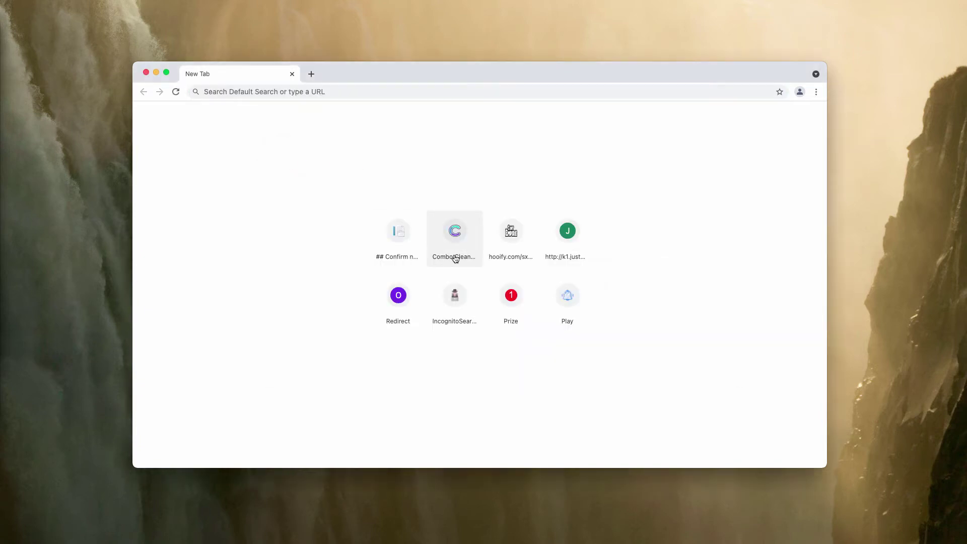
{"action": "left_click", "coordinate": [455, 235]}
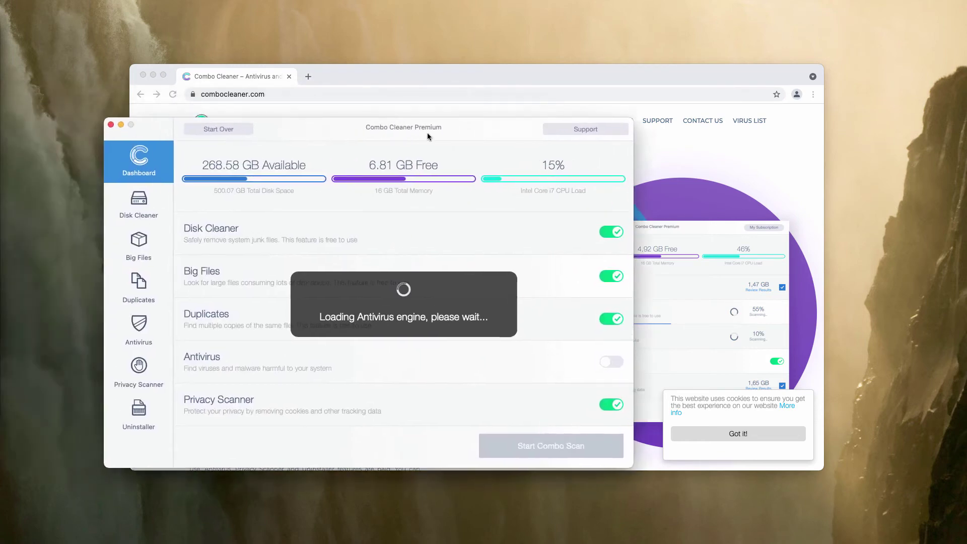
- Run Start Combo Scan from the Combo Cleaner dashboard until it reports 18 threats
{"action": "left_click", "coordinate": [289, 76]}
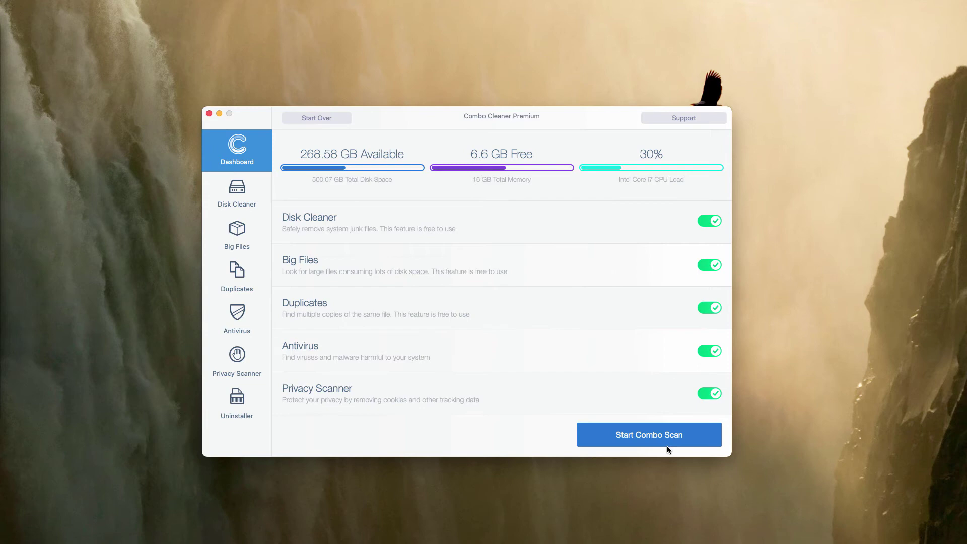
{"action": "left_click", "coordinate": [669, 442]}
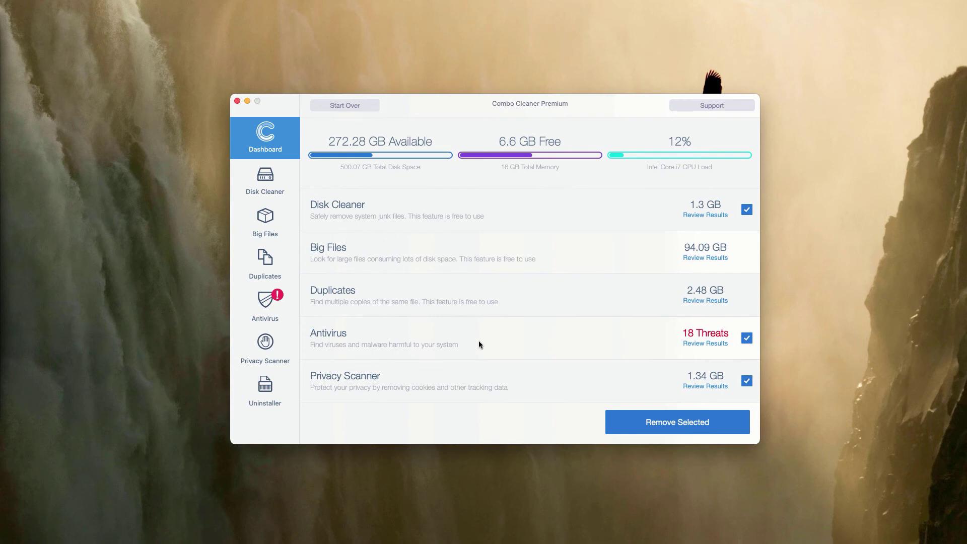
- Review the 18 antivirus threats and reveal Install-6.dmg in the Downloads folder
{"action": "left_click", "coordinate": [707, 344]}
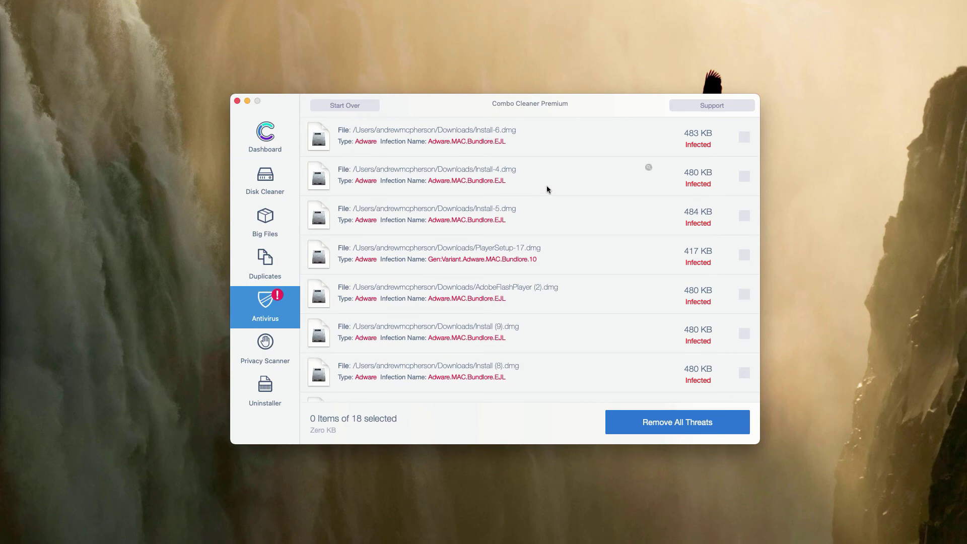
{"action": "scroll", "coordinate": [547, 189], "scroll_direction": "down", "scroll_amount": 3}
{"action": "scroll", "coordinate": [546, 188], "scroll_direction": "up", "scroll_amount": 1}
{"action": "scroll", "coordinate": [546, 189], "scroll_direction": "down", "scroll_amount": 4}
{"action": "scroll", "coordinate": [546, 207], "scroll_direction": "down", "scroll_amount": 3}
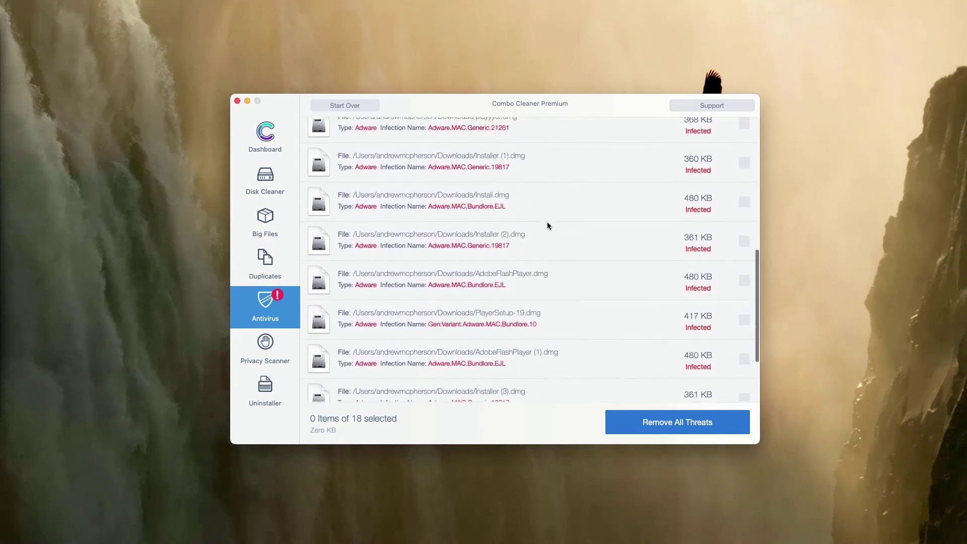
{"action": "scroll", "coordinate": [546, 257], "scroll_direction": "down", "scroll_amount": 2}
{"action": "scroll", "coordinate": [547, 305], "scroll_direction": "up", "scroll_amount": 2}
{"action": "scroll", "coordinate": [547, 305], "scroll_direction": "up", "scroll_amount": 4}
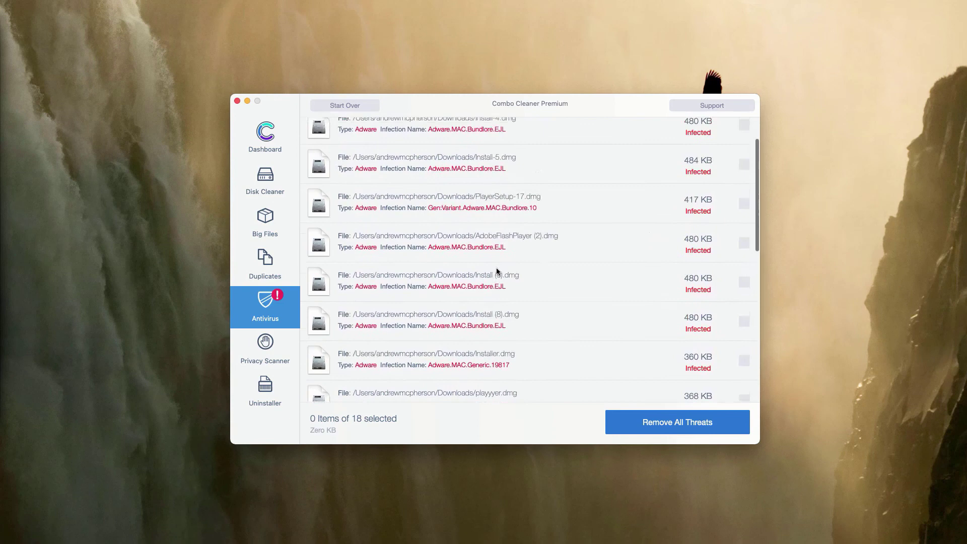
{"action": "scroll", "coordinate": [496, 267], "scroll_direction": "up", "scroll_amount": 3}
{"action": "mouse_move", "coordinate": [622, 133]}
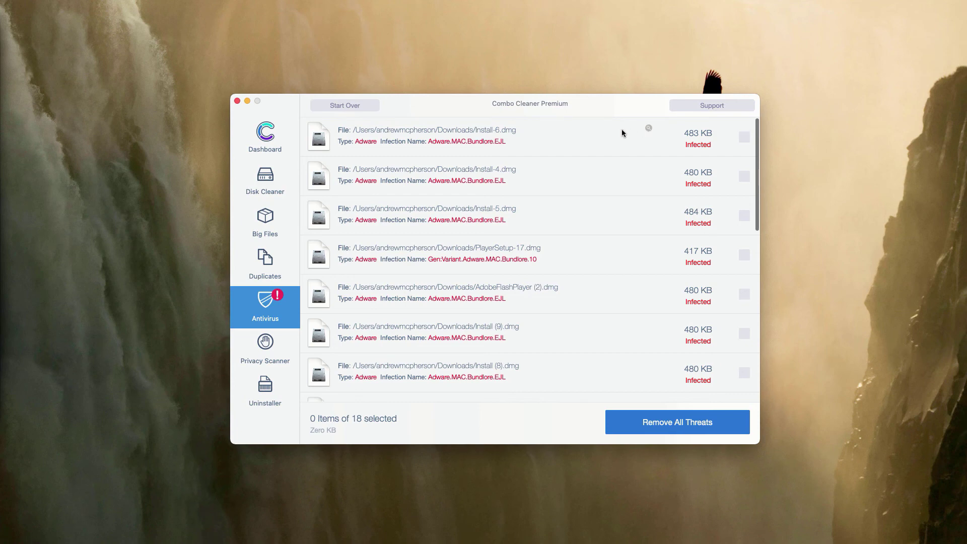
{"action": "left_click", "coordinate": [648, 129]}
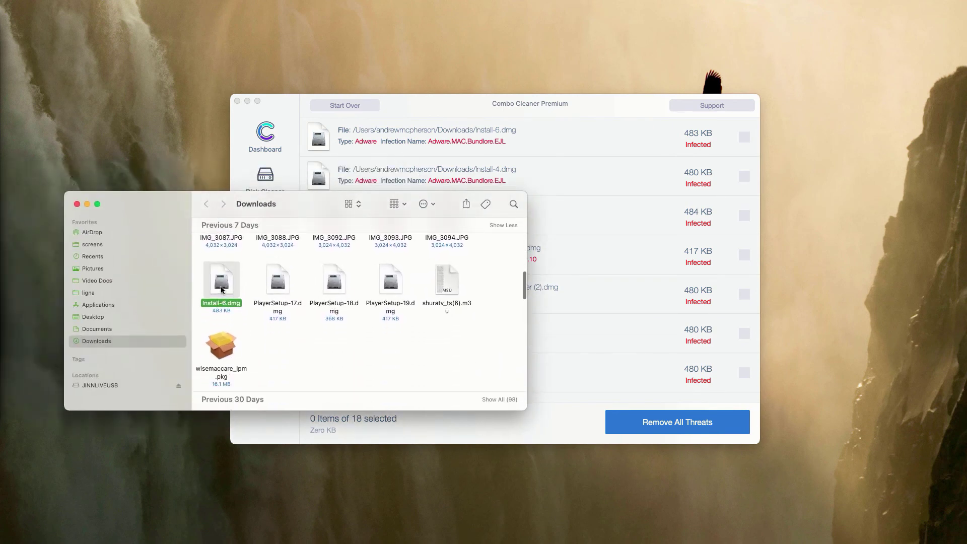
- Move Install-6.dmg from Downloads to the Trash and close the Finder window
{"action": "right_click", "coordinate": [222, 289]}
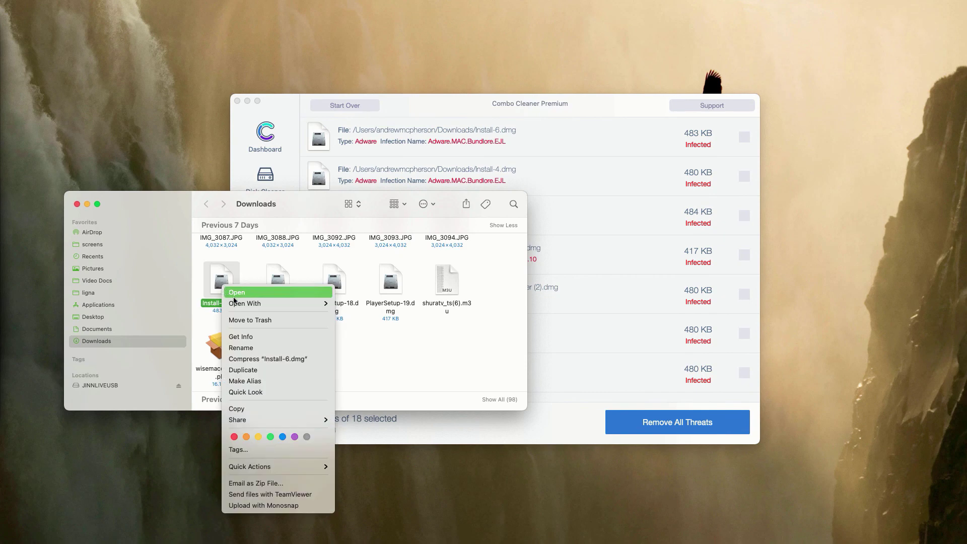
{"action": "left_click", "coordinate": [245, 321]}
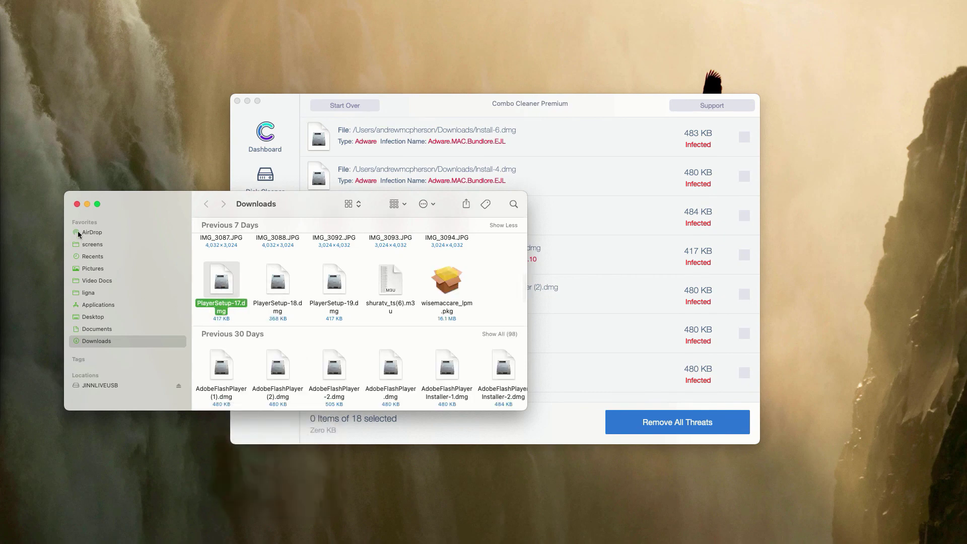
{"action": "left_click", "coordinate": [77, 204]}
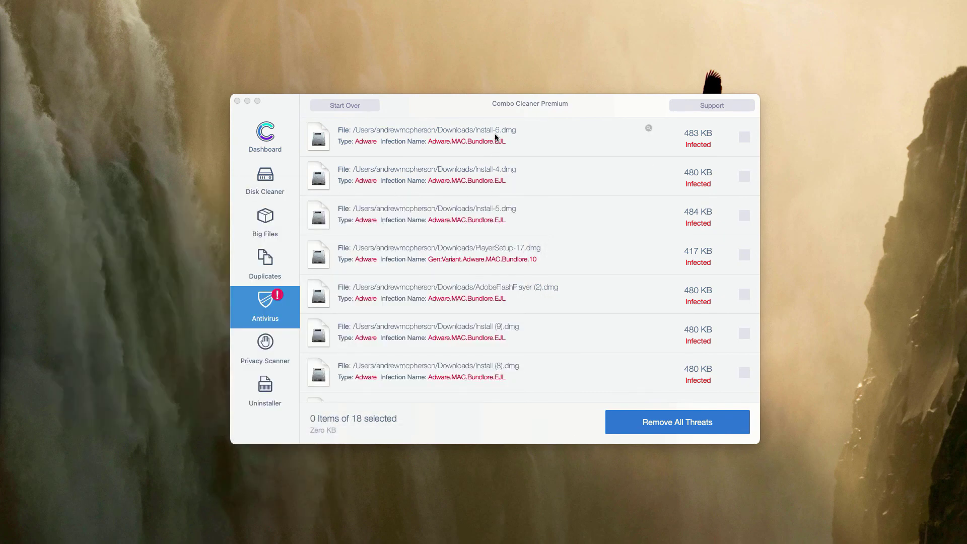
{"action": "left_click", "coordinate": [498, 111]}
{"action": "scroll", "coordinate": [491, 219], "scroll_direction": "down", "scroll_amount": 3}
{"action": "scroll", "coordinate": [489, 234], "scroll_direction": "down", "scroll_amount": 3}
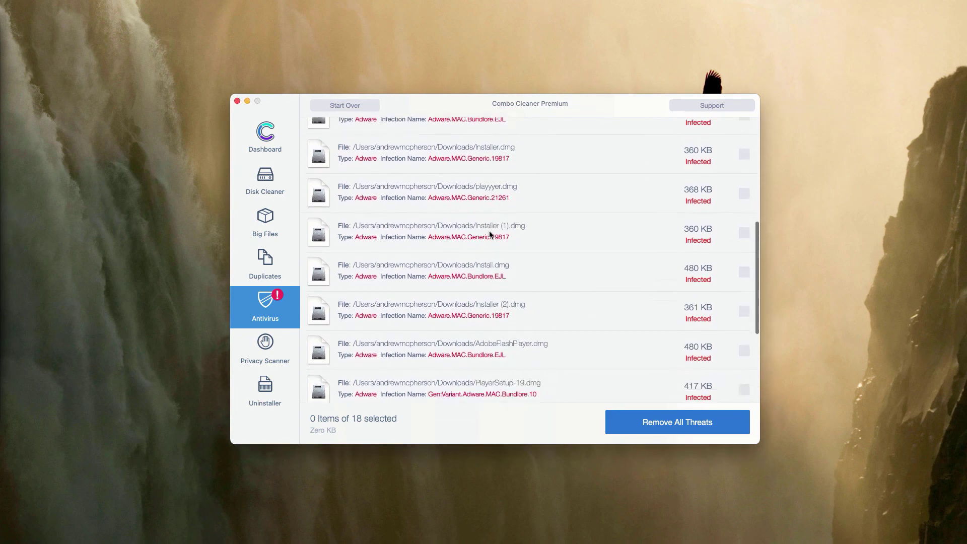
{"action": "scroll", "coordinate": [499, 238], "scroll_direction": "up", "scroll_amount": 5}
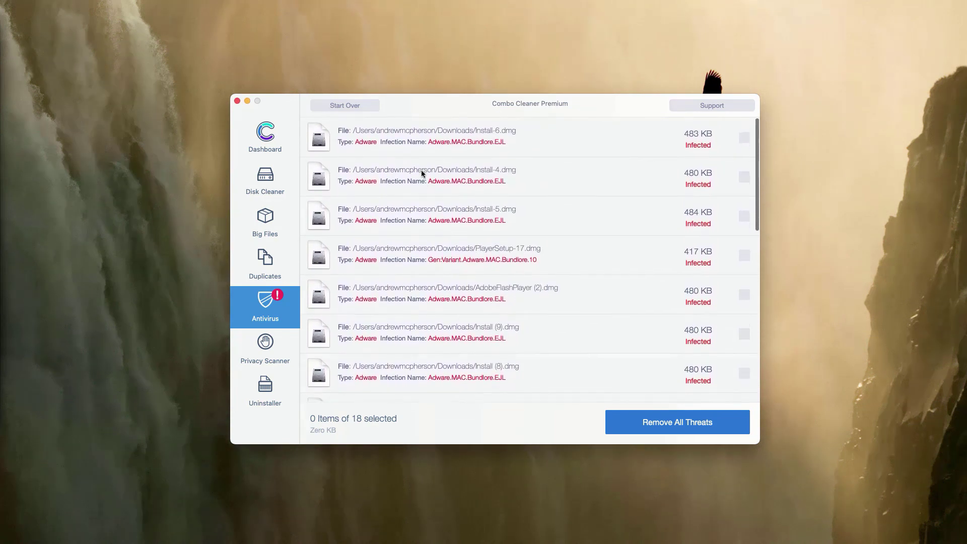